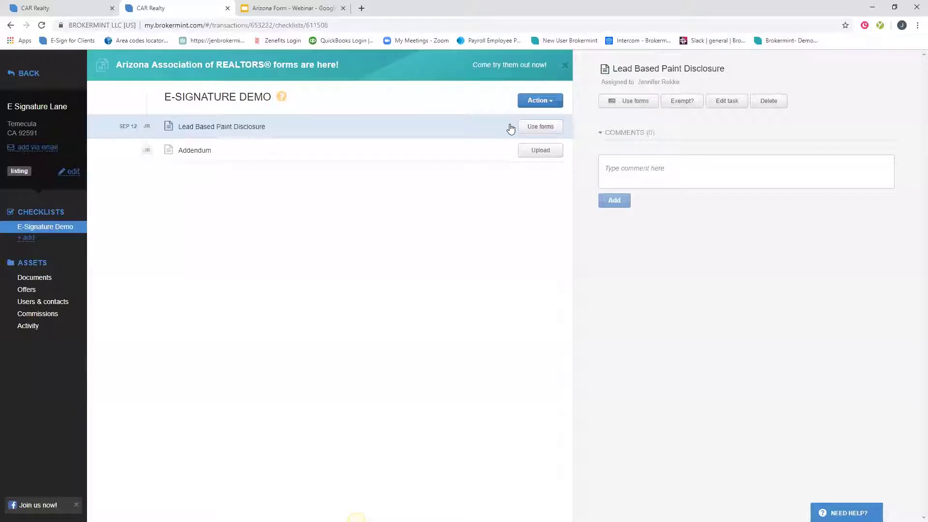
# Start an e-sign package with the Lead-based Paint Disclosure - Sales 1.9 form and remove the Buyer #1, Buyer #2 and Buying agent signers.
pyautogui.click(537, 130)
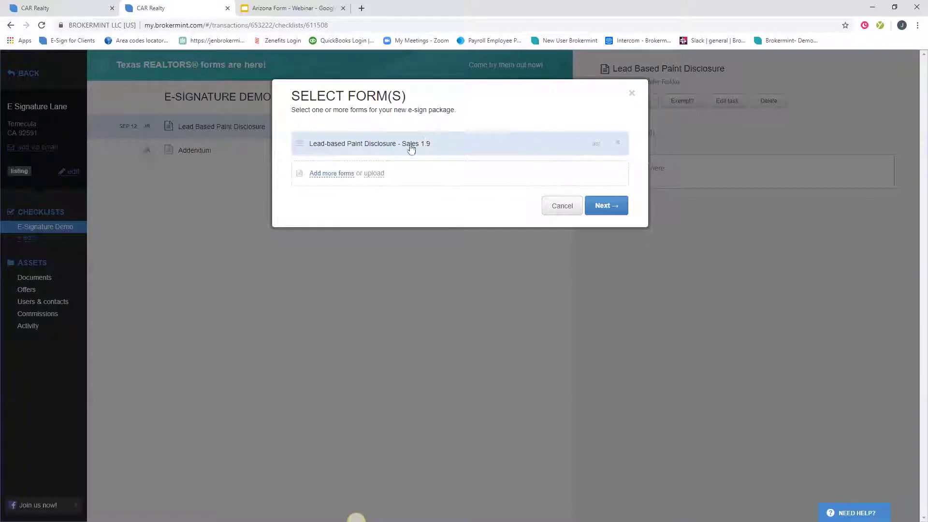
pyautogui.click(606, 205)
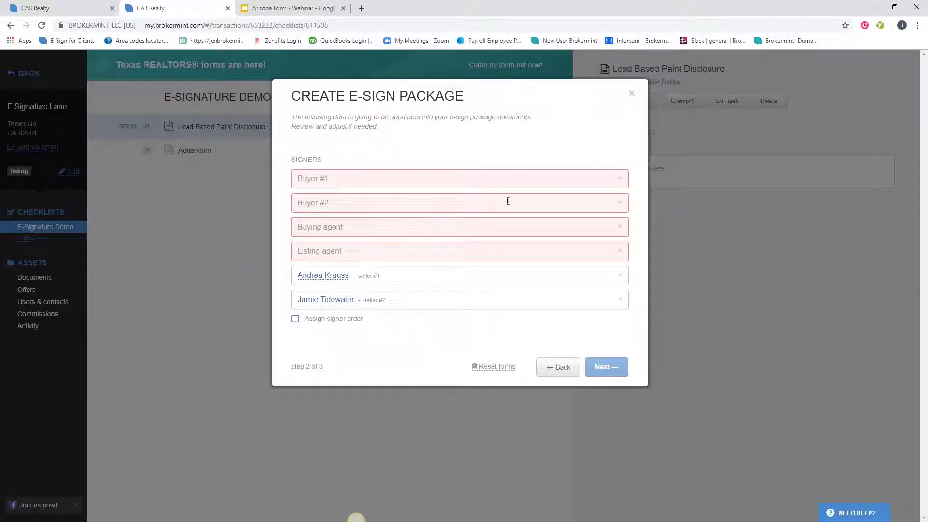
pyautogui.click(619, 180)
pyautogui.click(621, 178)
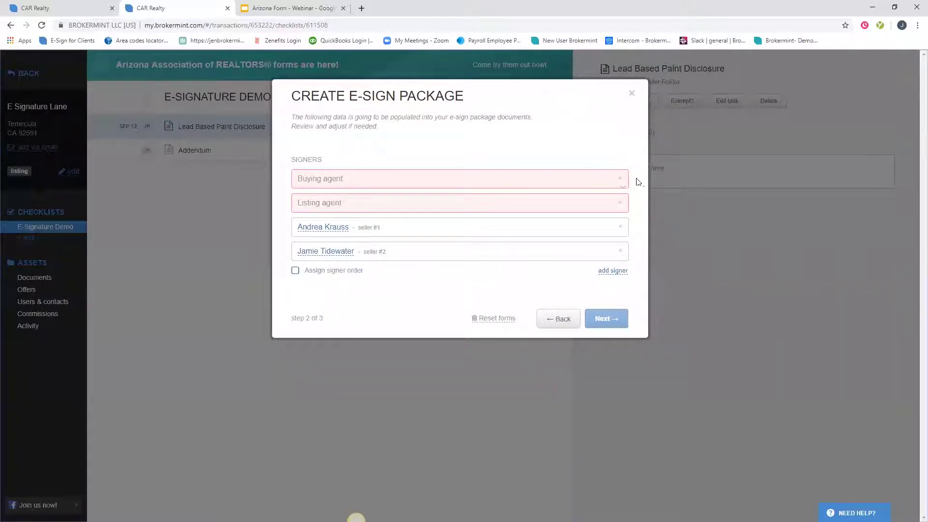
pyautogui.click(620, 179)
# Assign the matching user, found by first name, as the package's listing agent signer.
pyautogui.click(371, 182)
pyautogui.write('jen')
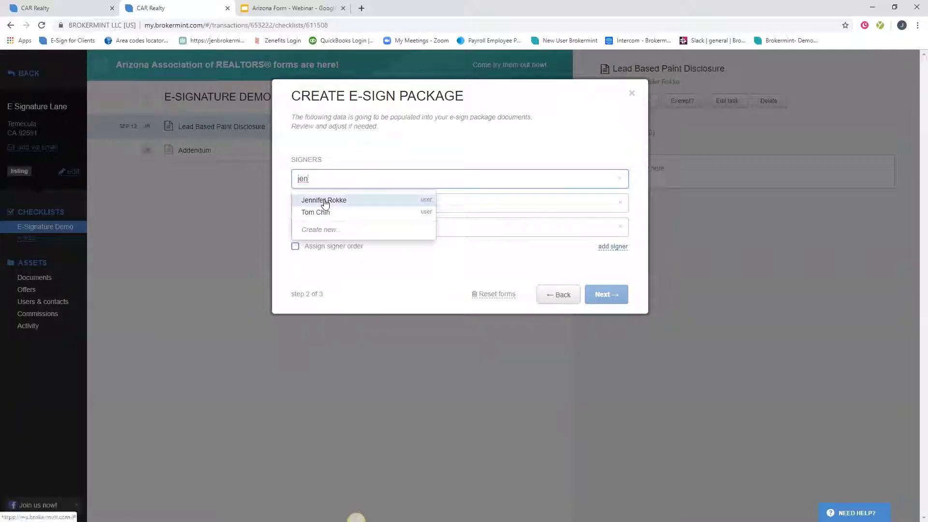
pyautogui.click(327, 200)
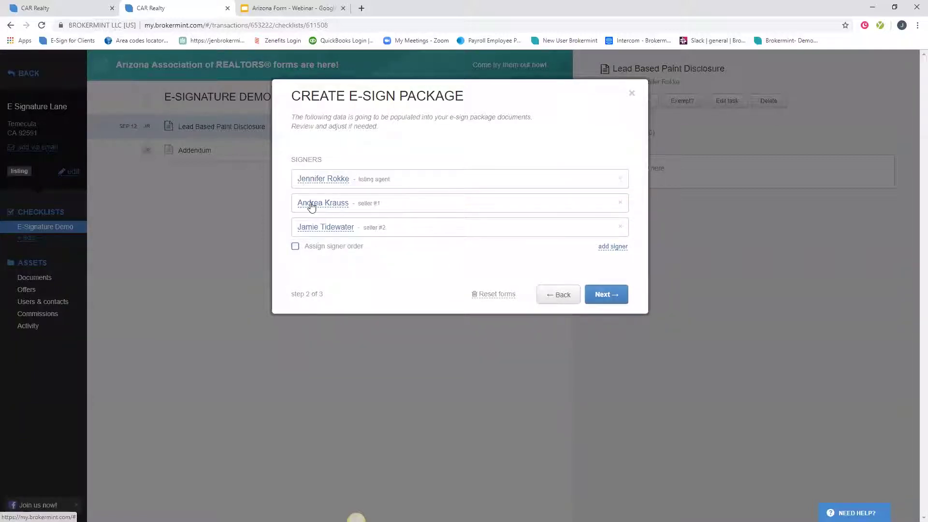
pyautogui.click(294, 247)
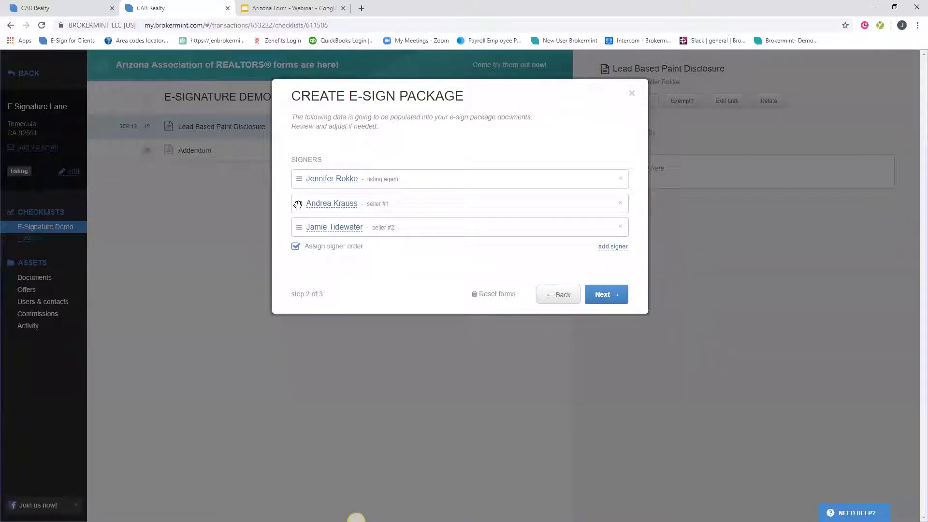
pyautogui.moveTo(297, 204)
pyautogui.mouseDown()
pyautogui.moveTo(301, 175)
pyautogui.moveTo(304, 206)
pyautogui.mouseUp()
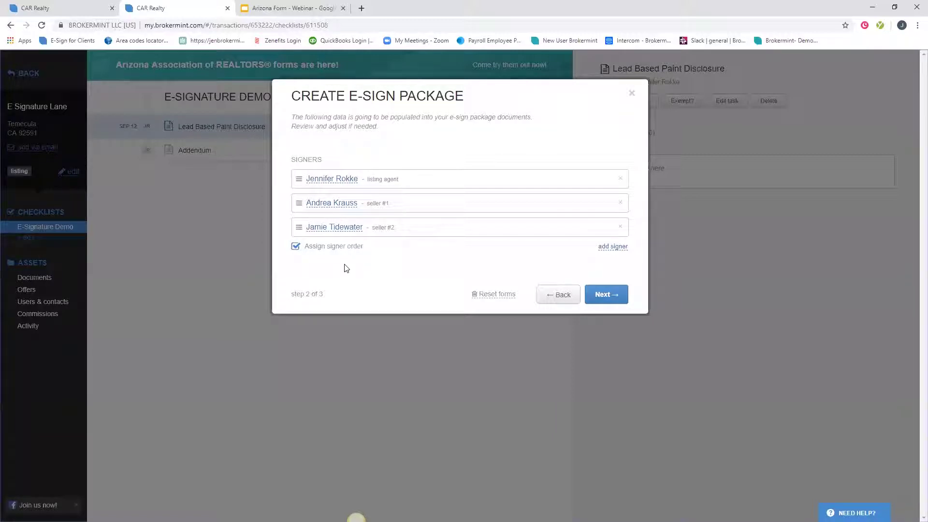
pyautogui.click(296, 247)
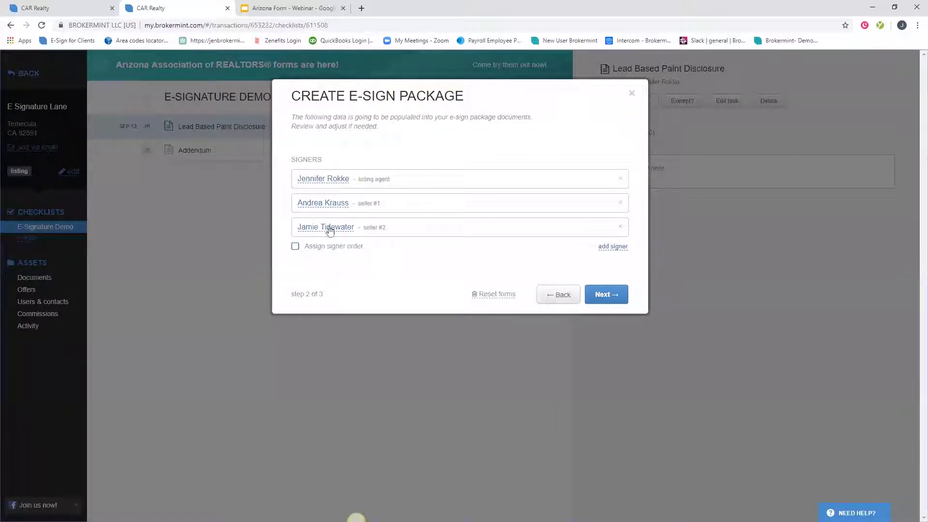
# Continue to the disclosure's field editor and review who can fill in the premises address field.
pyautogui.click(606, 295)
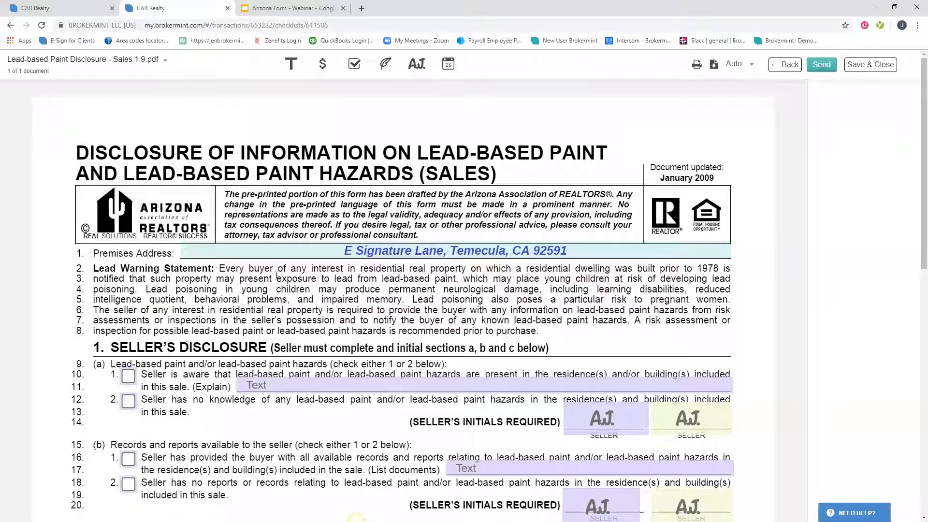
pyautogui.click(522, 252)
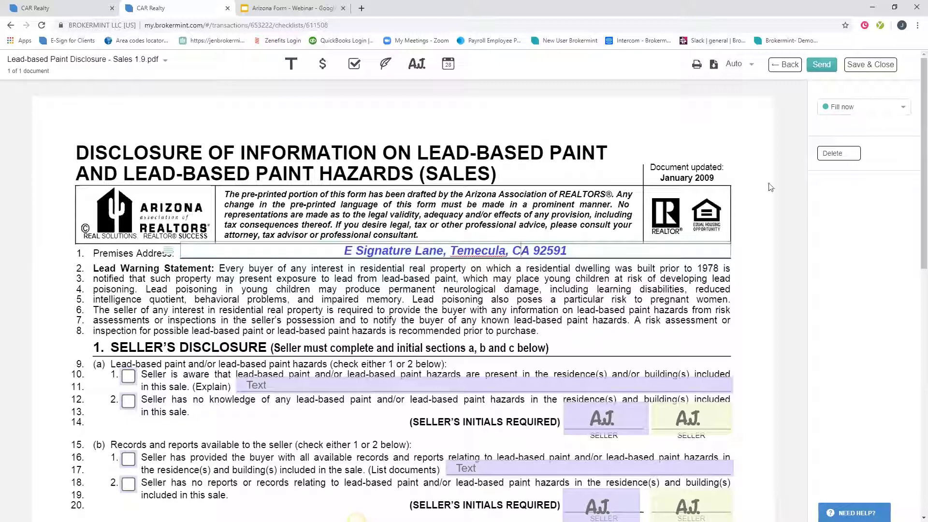
pyautogui.click(857, 111)
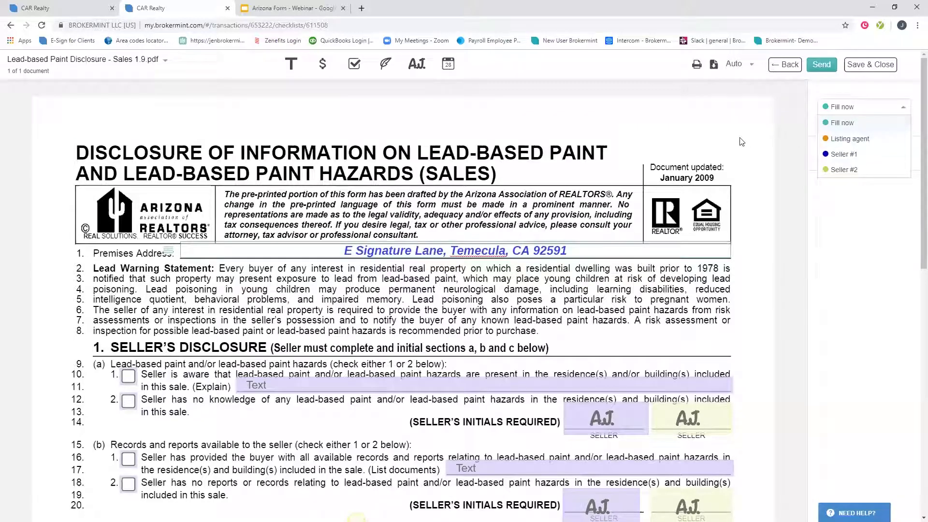
pyautogui.click(851, 141)
pyautogui.scroll(-1, 754, 361)
pyautogui.scroll(-7, 704, 359)
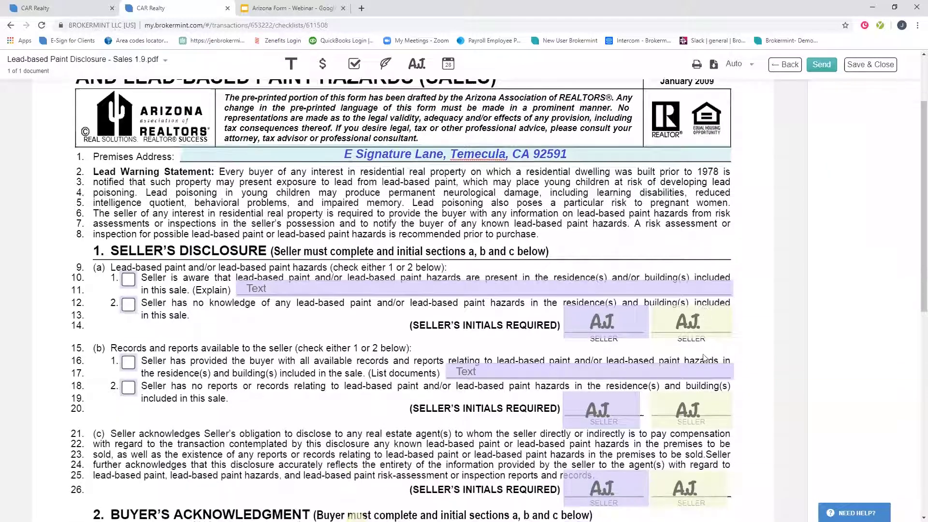
pyautogui.scroll(-3, 702, 366)
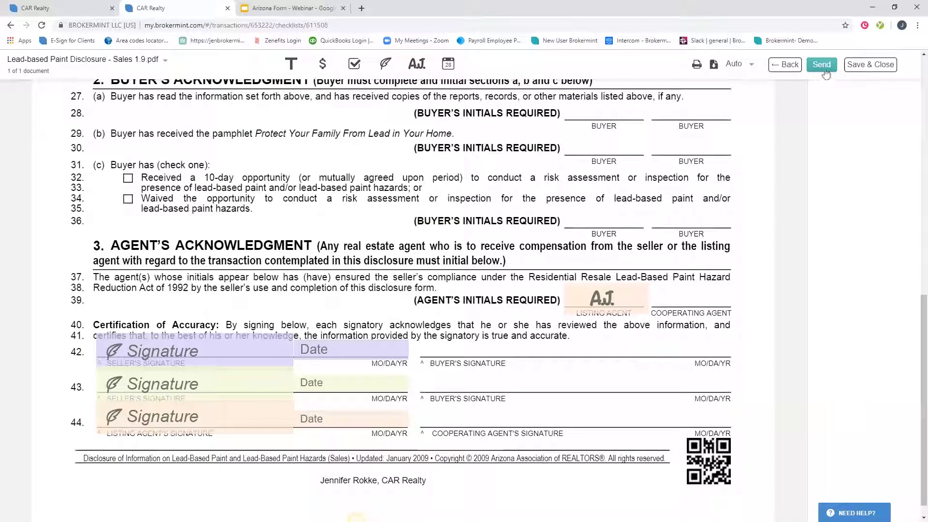
# Check the signer options for the first seller's signature field on line 42.
pyautogui.click(230, 354)
pyautogui.click(851, 106)
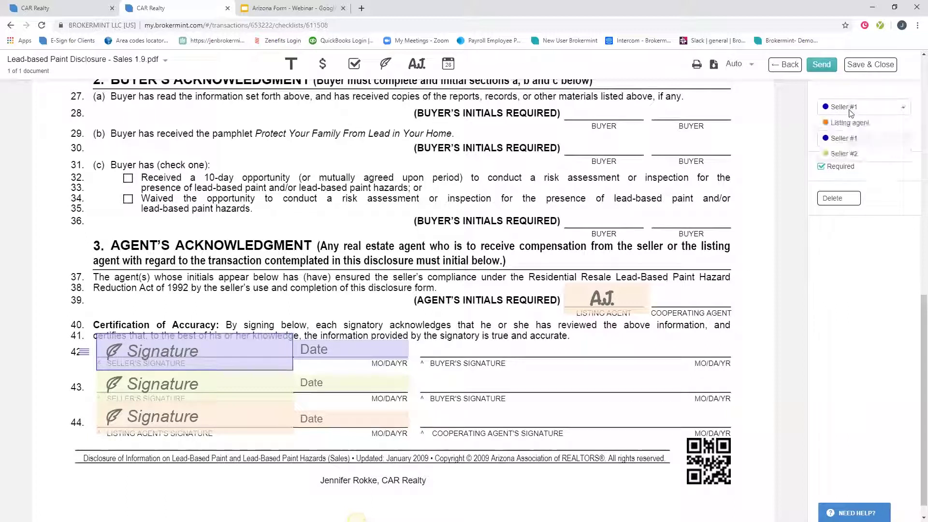
pyautogui.click(234, 353)
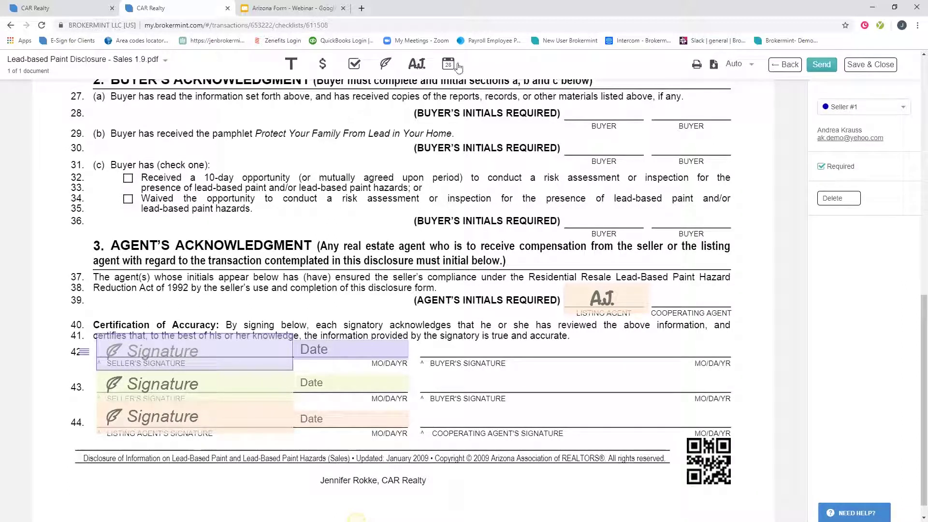
# Send the disclosure package for signature with the default subject and message.
pyautogui.click(828, 70)
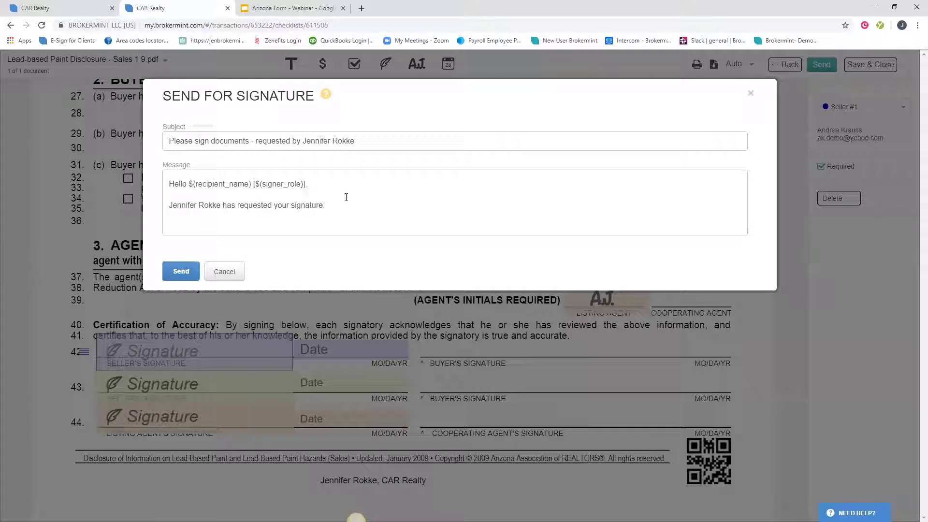
pyautogui.moveTo(194, 185); pyautogui.dragTo(309, 186)
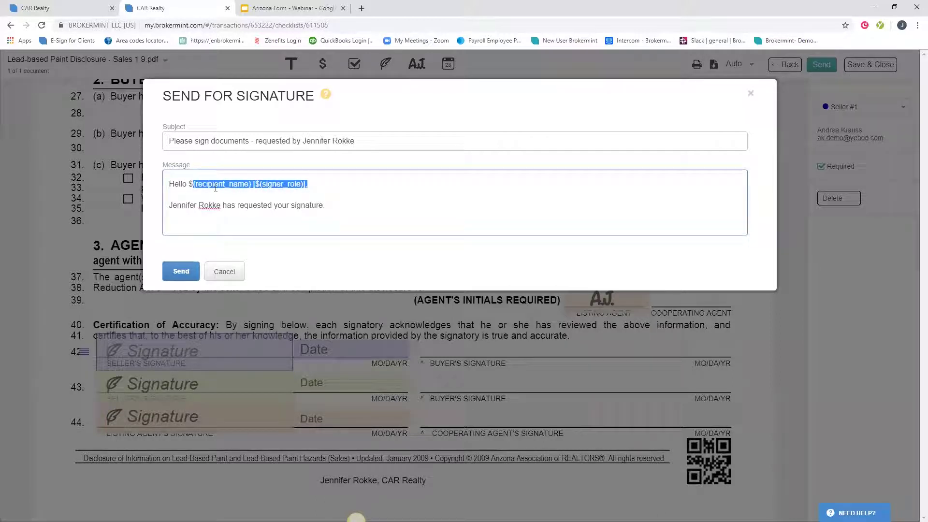
pyautogui.click(335, 190)
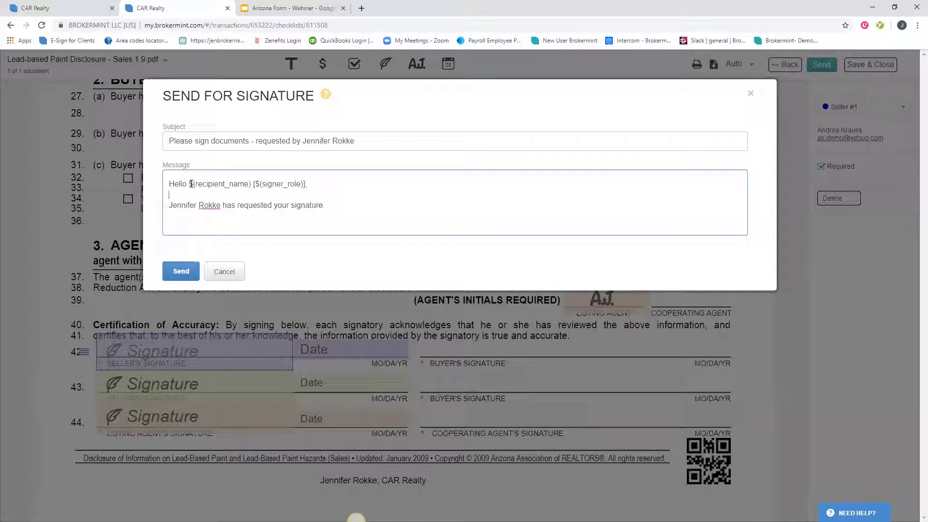
pyautogui.click(181, 273)
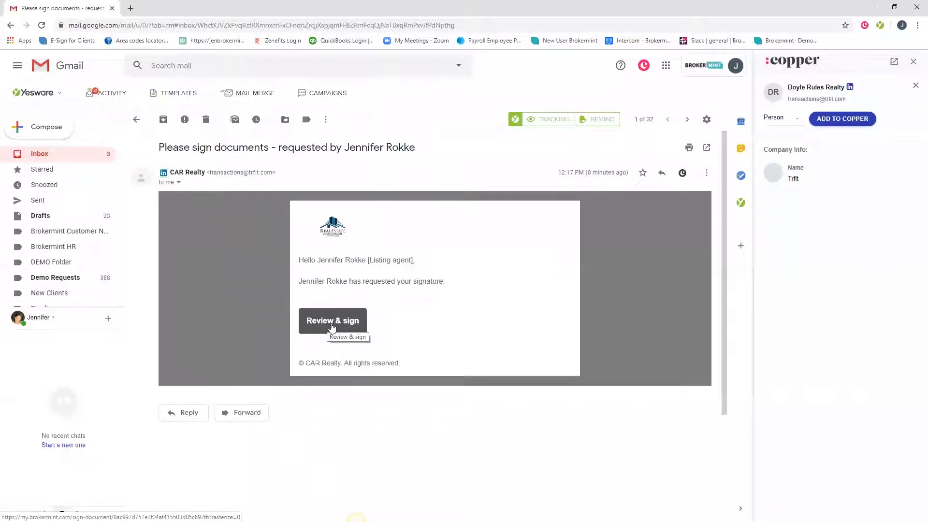
# Open the disclosure from the signature request email in Gmail and start the signing process.
pyautogui.click(340, 325)
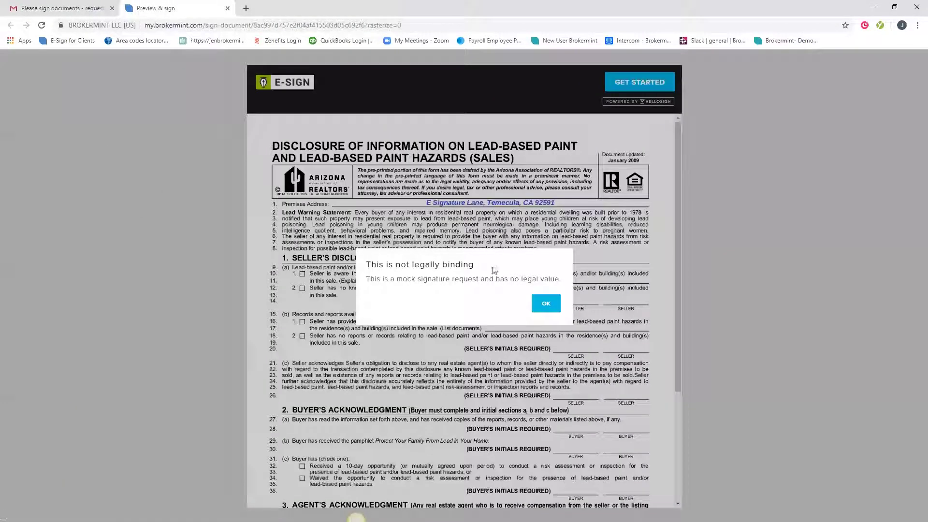
pyautogui.click(545, 303)
pyautogui.click(631, 83)
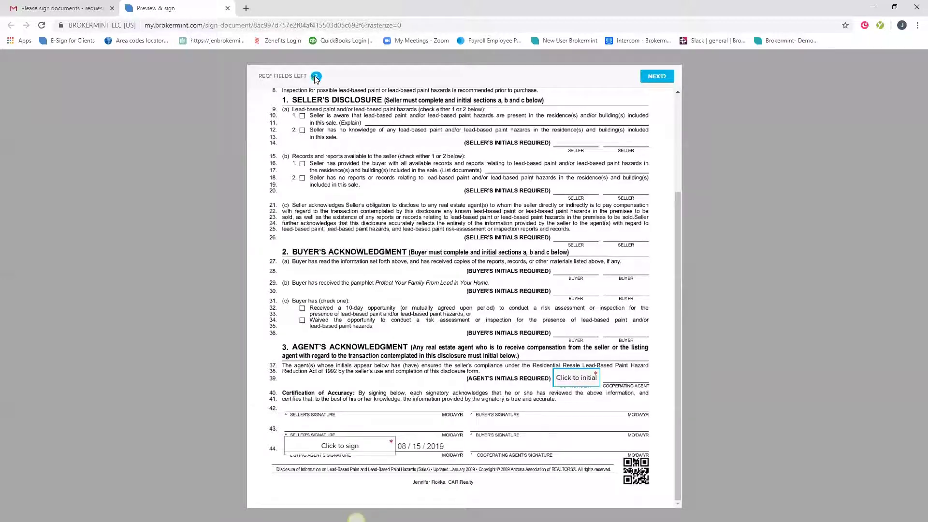
# Fill the required listing agent's initials field with typed initials instead of drawn ones.
pyautogui.click(578, 377)
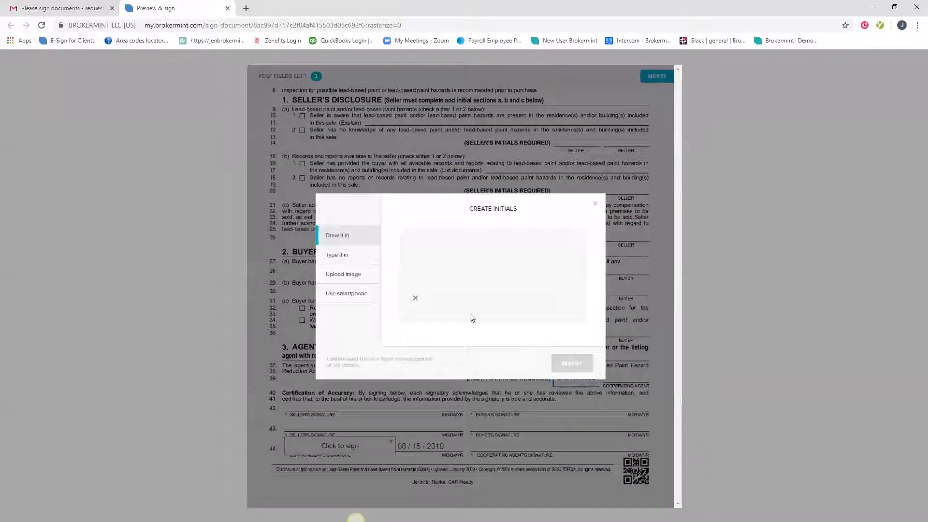
pyautogui.click(368, 260)
pyautogui.click(436, 299)
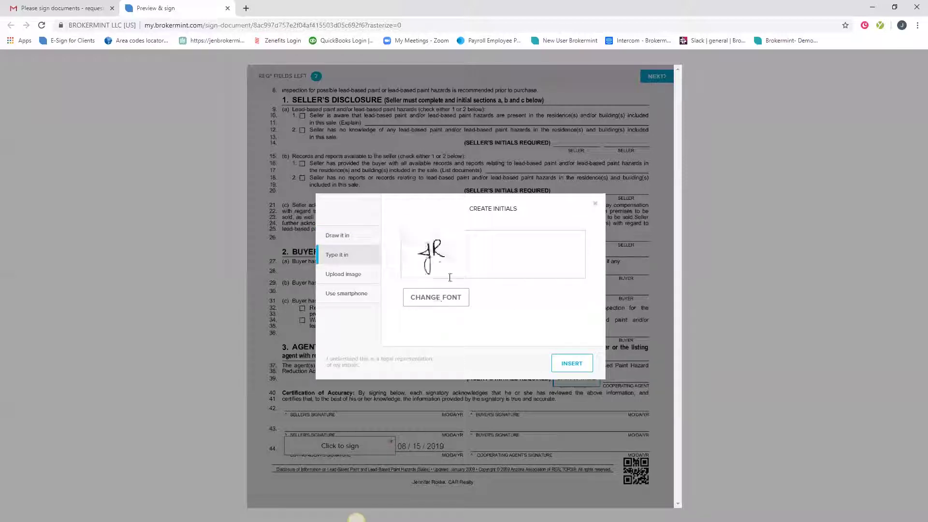
pyautogui.click(572, 363)
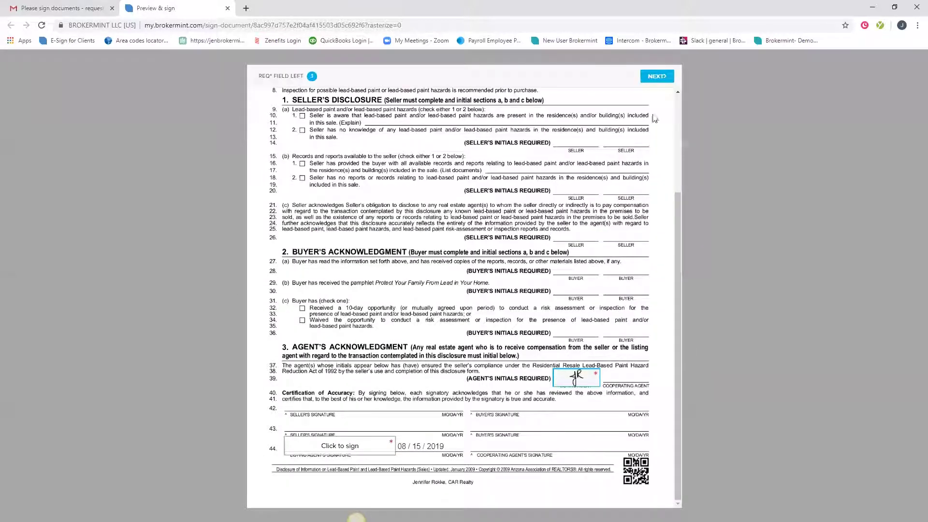
# Draw a freehand signature for the listing agent's signature field on line 44, insert it and submit the document.
pyautogui.click(657, 77)
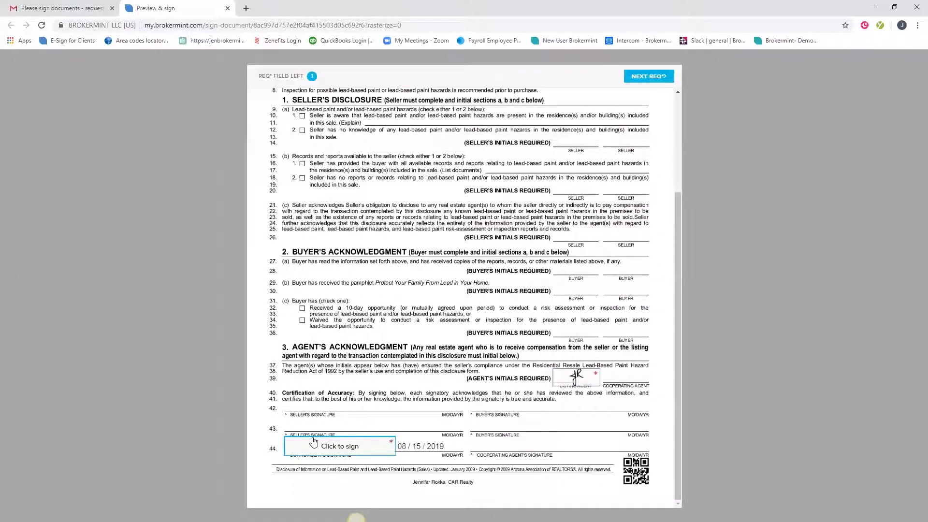
pyautogui.click(314, 442)
pyautogui.click(348, 257)
pyautogui.click(346, 237)
pyautogui.moveTo(432, 300); pyautogui.dragTo(519, 303)
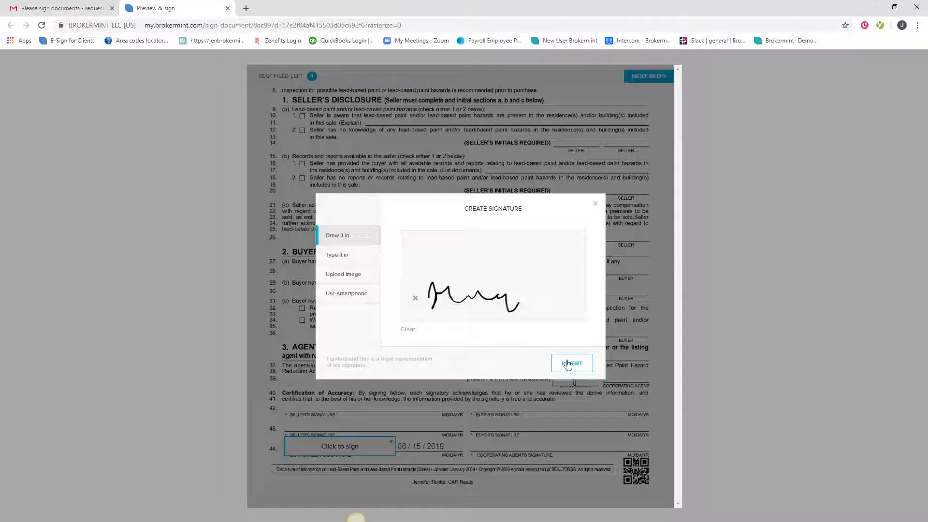
pyautogui.click(568, 365)
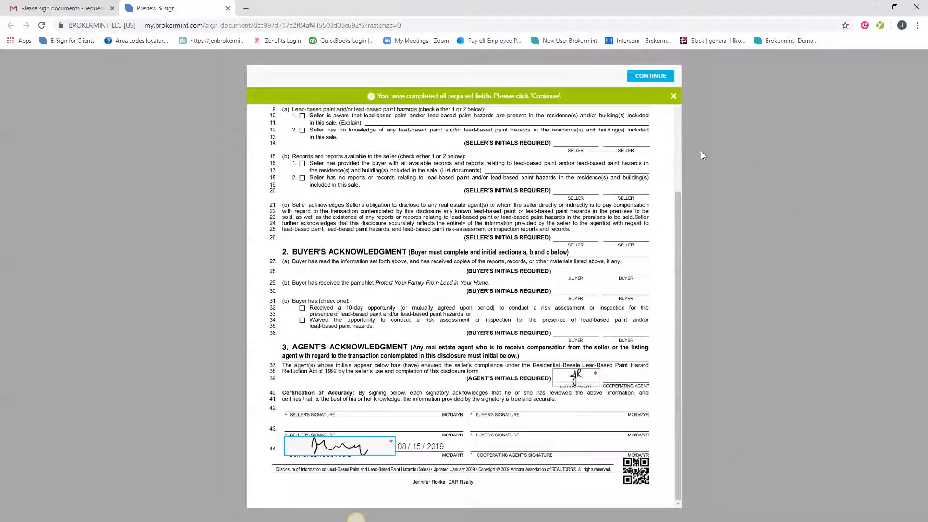
pyautogui.click(654, 77)
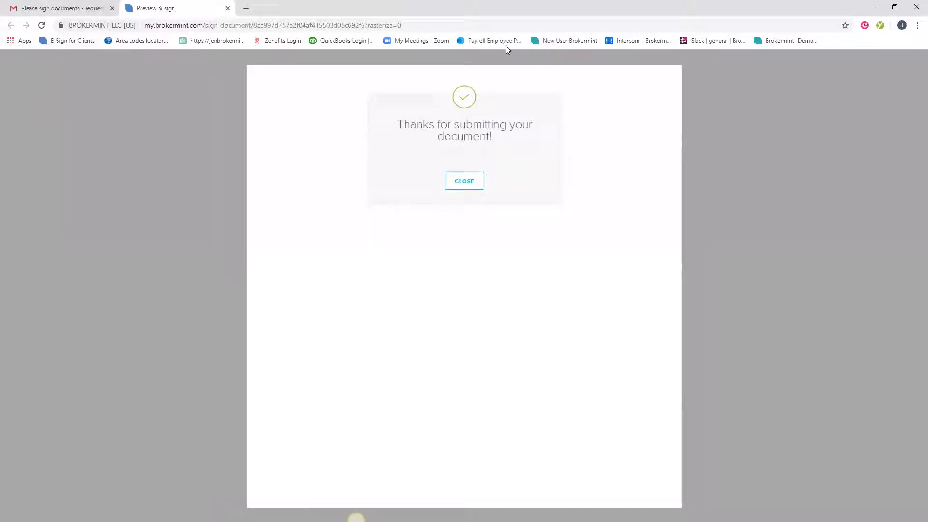
# Close the signing page, return to Brokermint and check each signer's status for the Lead Based Paint Disclosure after reloading.
pyautogui.click(228, 8)
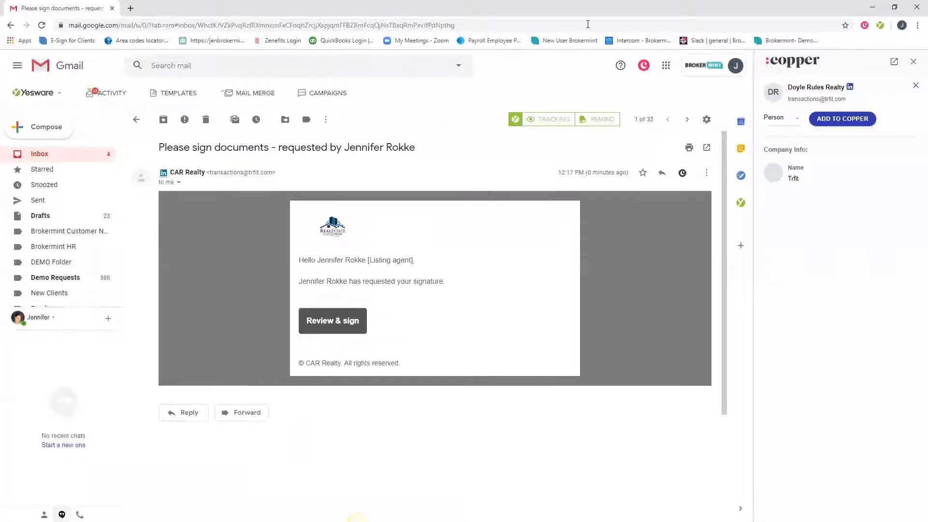
pyautogui.click(869, 7)
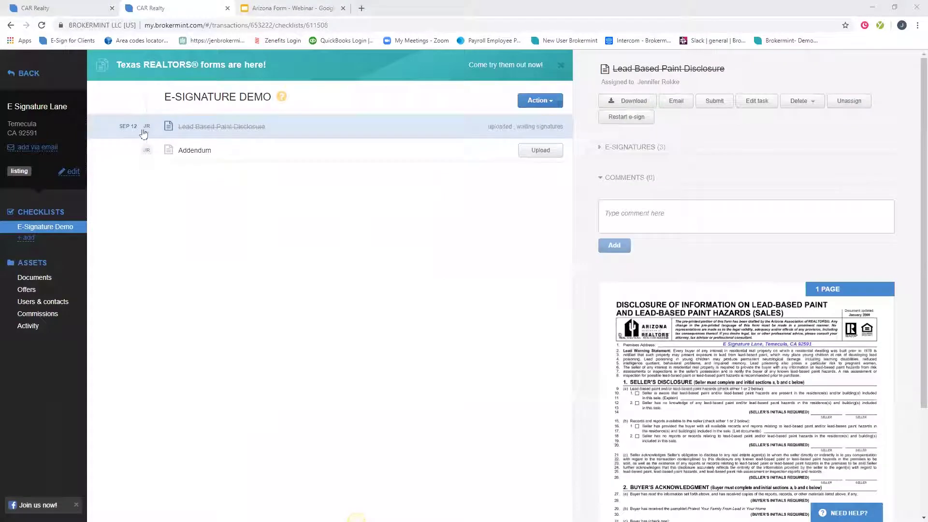
pyautogui.click(42, 25)
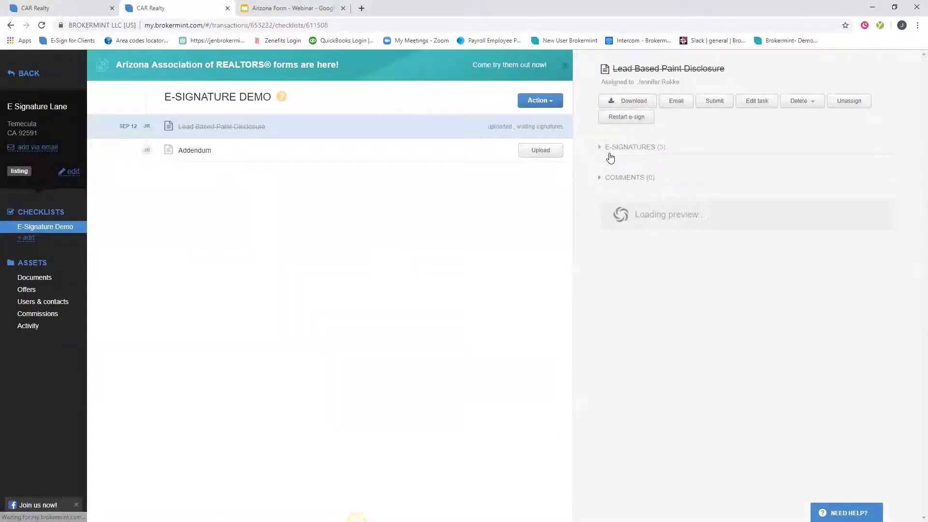
pyautogui.click(602, 149)
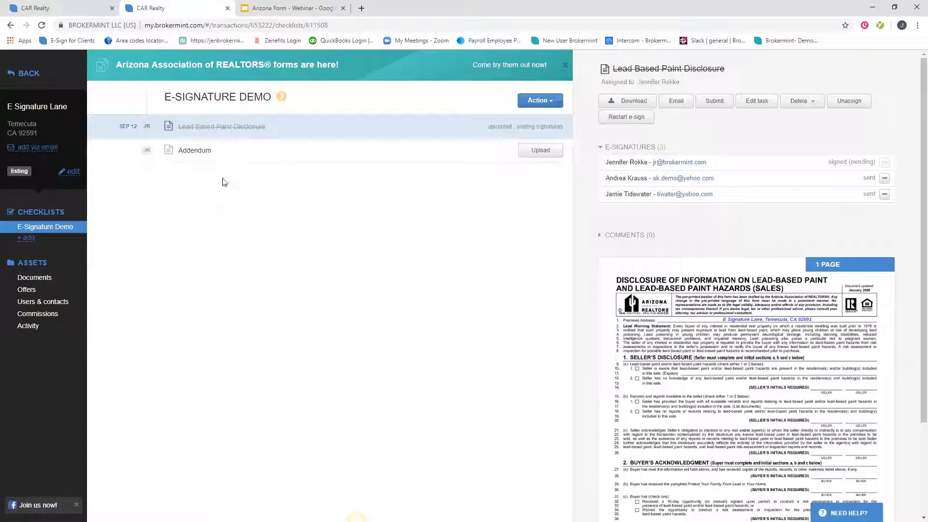
# Start a new e-sign package from forms for the Addendum task and show the AAR form library.
pyautogui.click(251, 160)
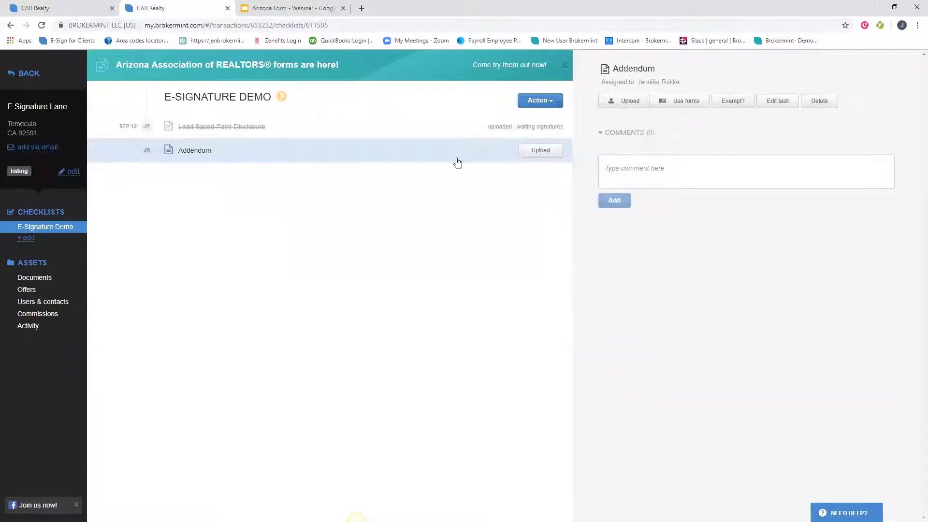
pyautogui.click(678, 103)
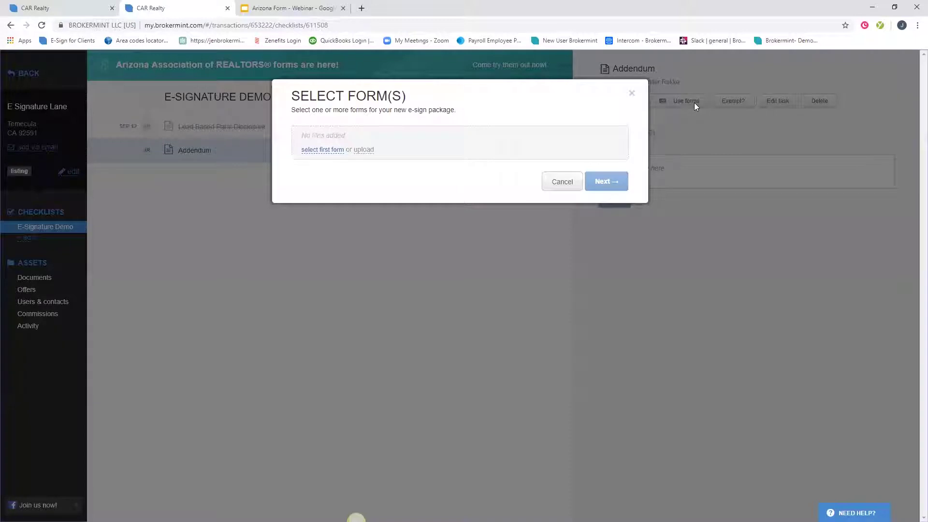
pyautogui.click(329, 150)
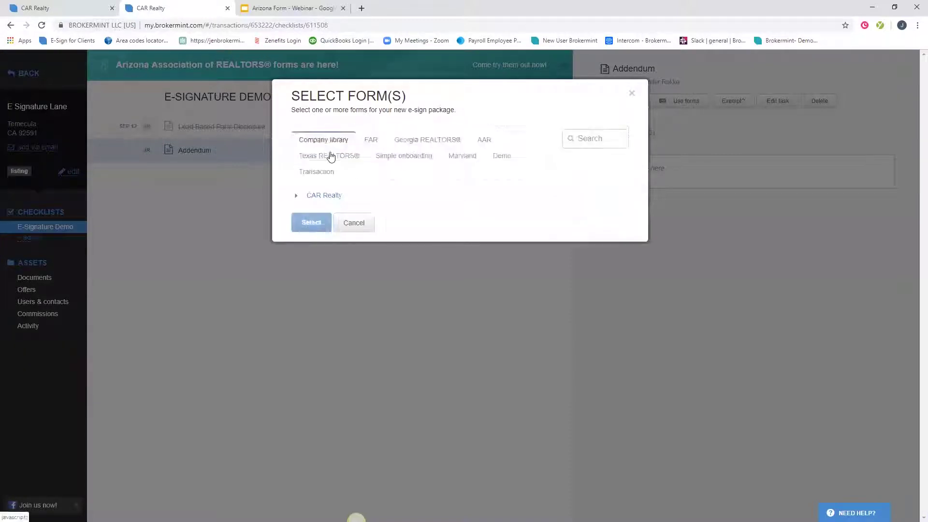
pyautogui.click(488, 143)
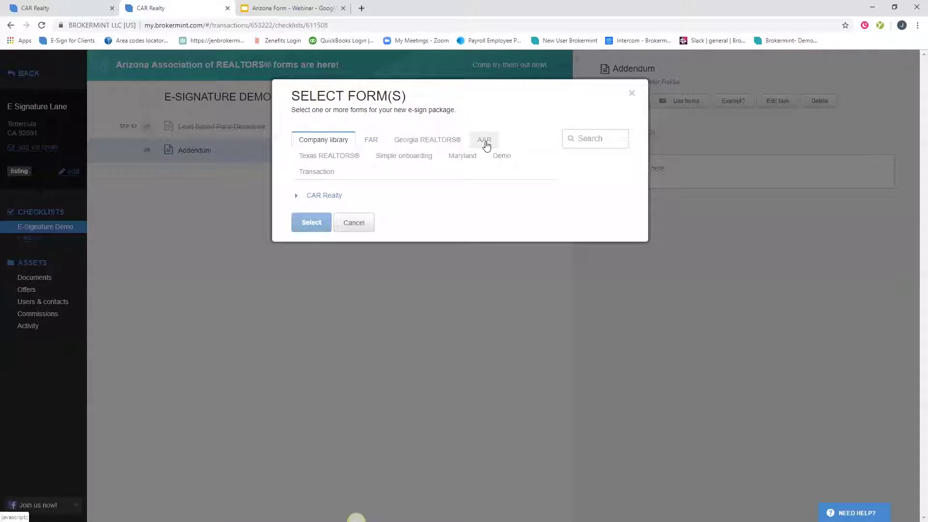
# Search the AAR forms for "adde" and add Addendum - Sale 6.93 to the package, then cancel the package.
pyautogui.click(597, 140)
pyautogui.write('adde')
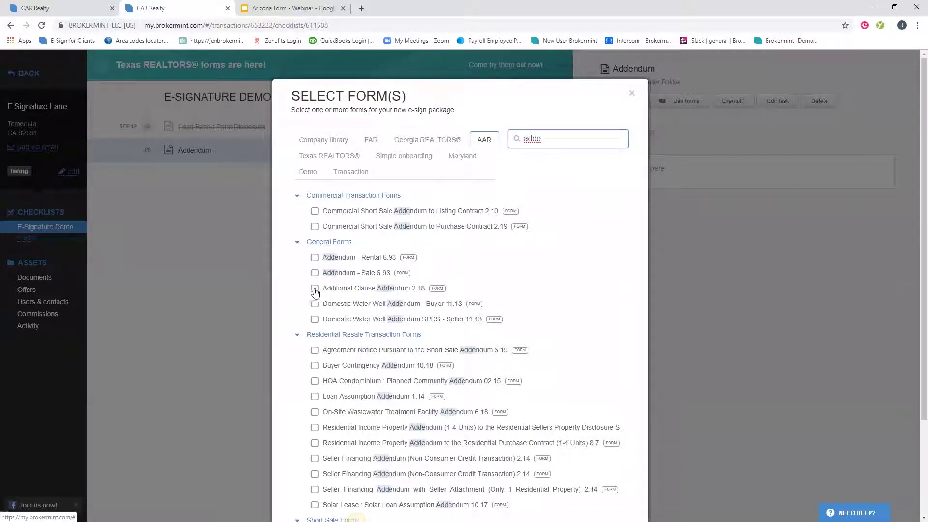
pyautogui.click(315, 274)
pyautogui.scroll(-2, 505, 333)
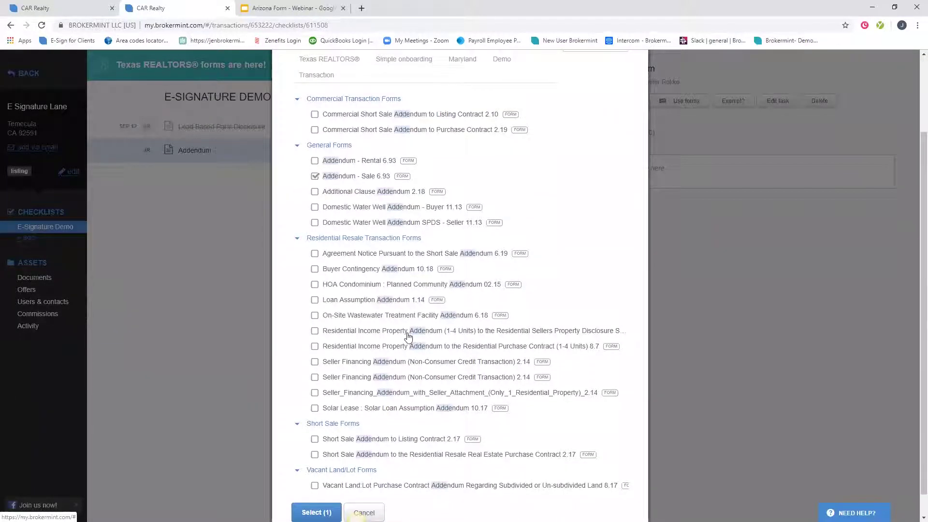
pyautogui.scroll(-1, 418, 346)
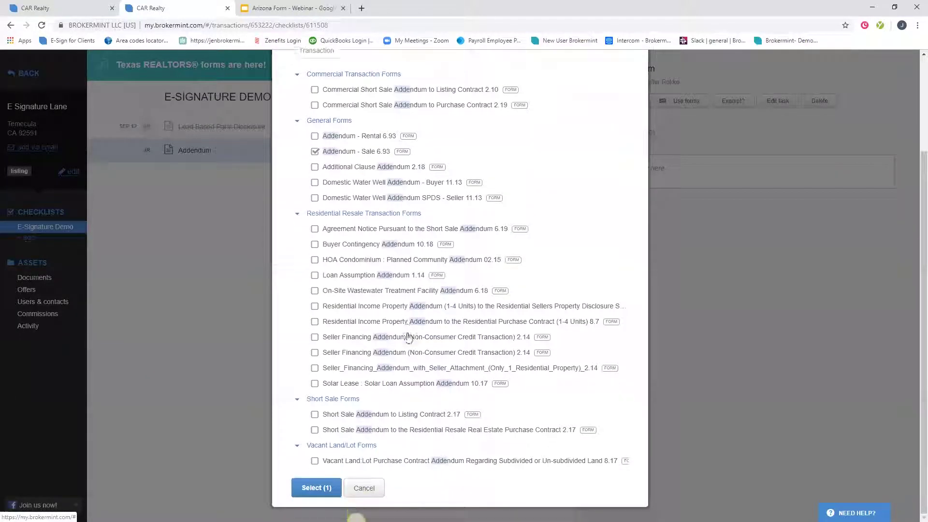
pyautogui.click(327, 488)
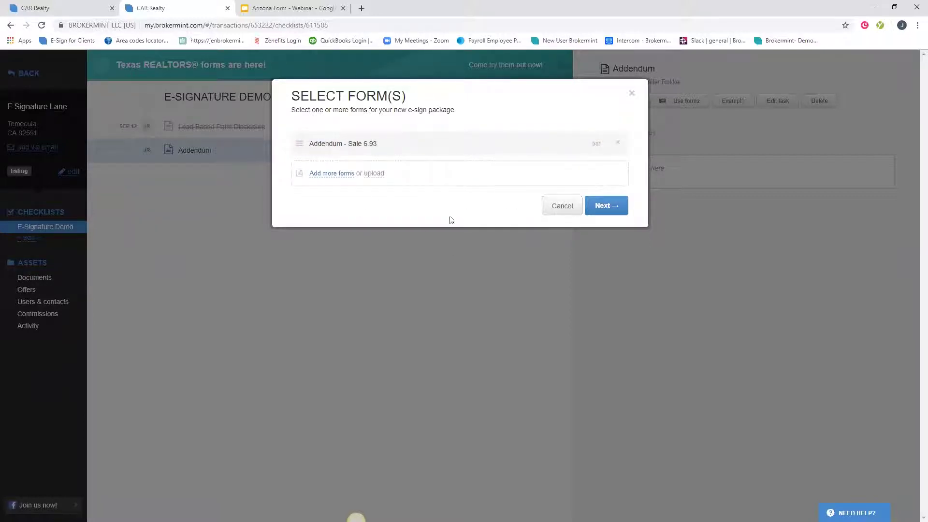
pyautogui.click(564, 207)
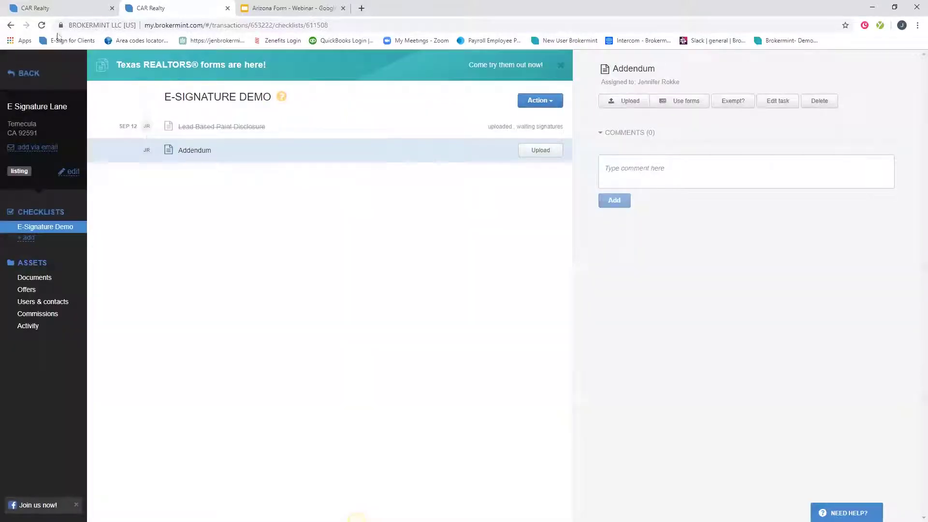
# Switch to the Arizona Form - Webinar presentation in Google Slides and present it full screen from the DEMO slide.
pyautogui.click(47, 7)
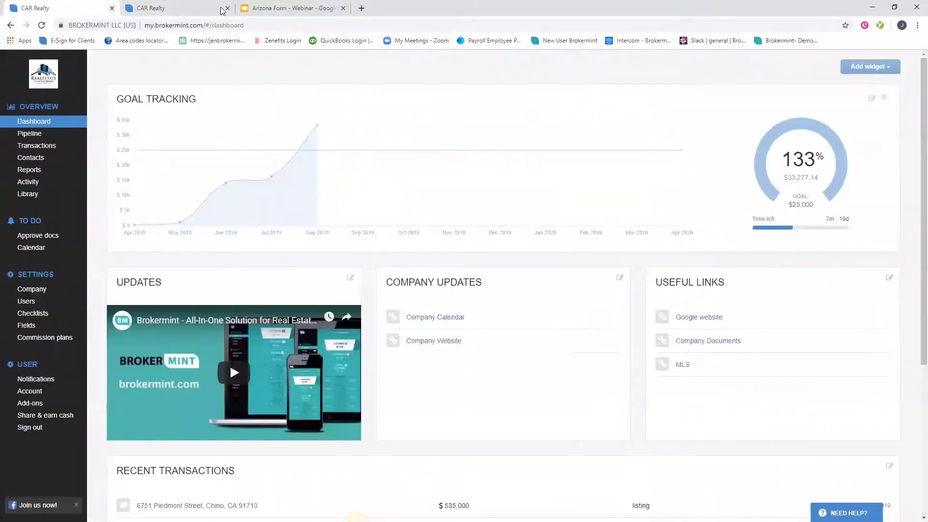
pyautogui.click(279, 8)
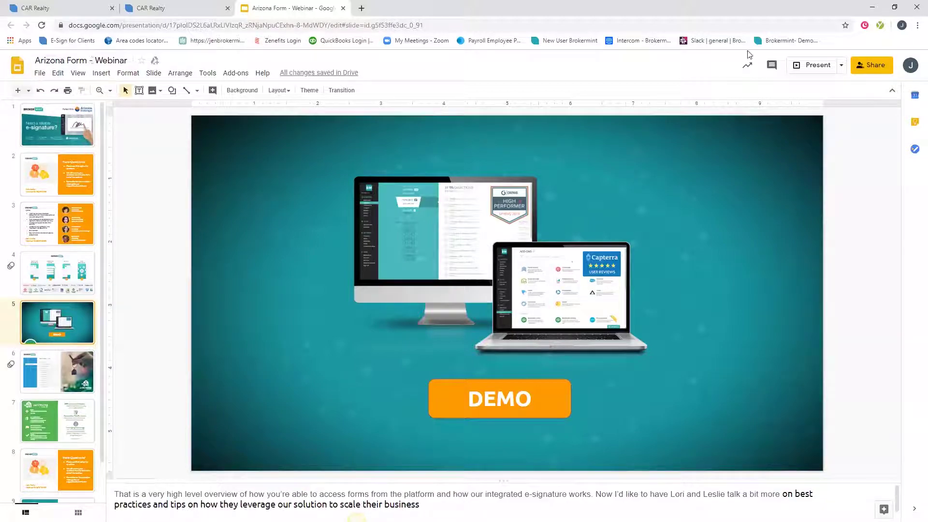
pyautogui.click(801, 62)
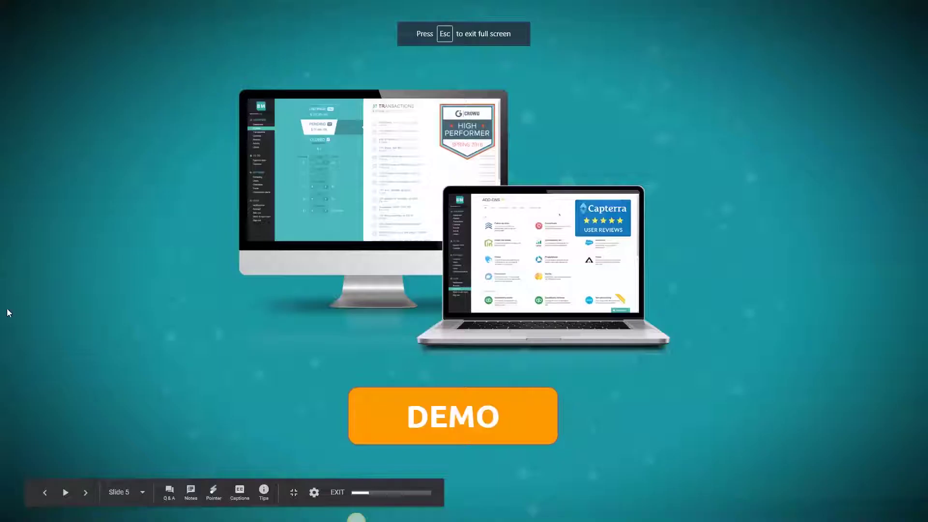